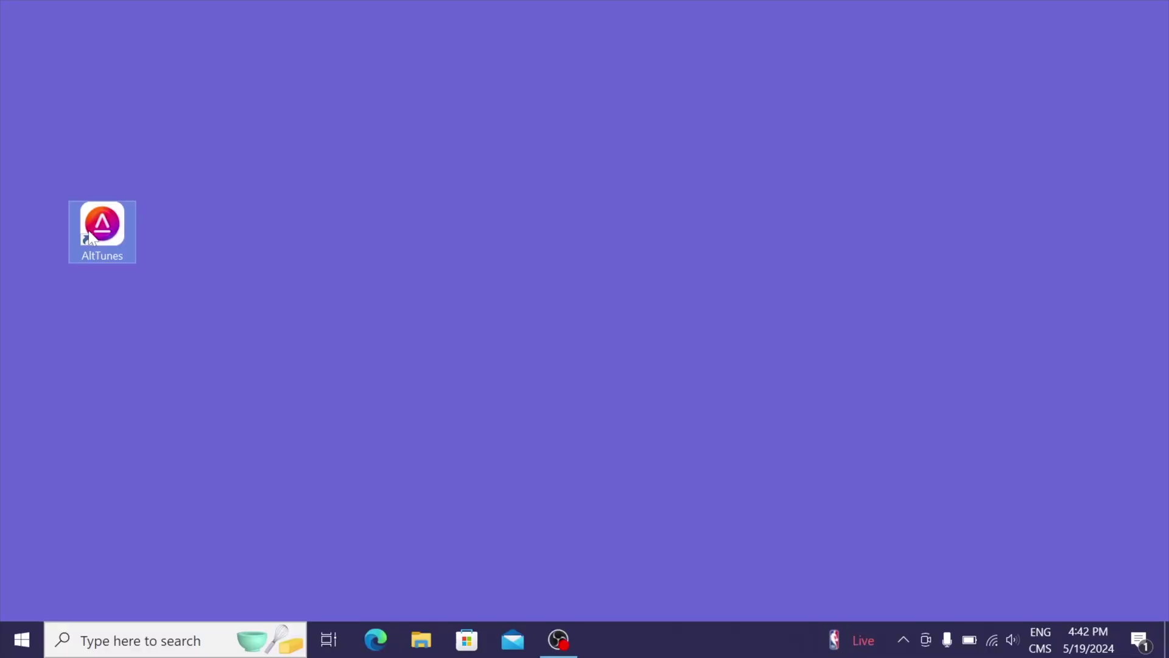
Launch AltTunes from its desktop shortcut
double_click(91, 235)
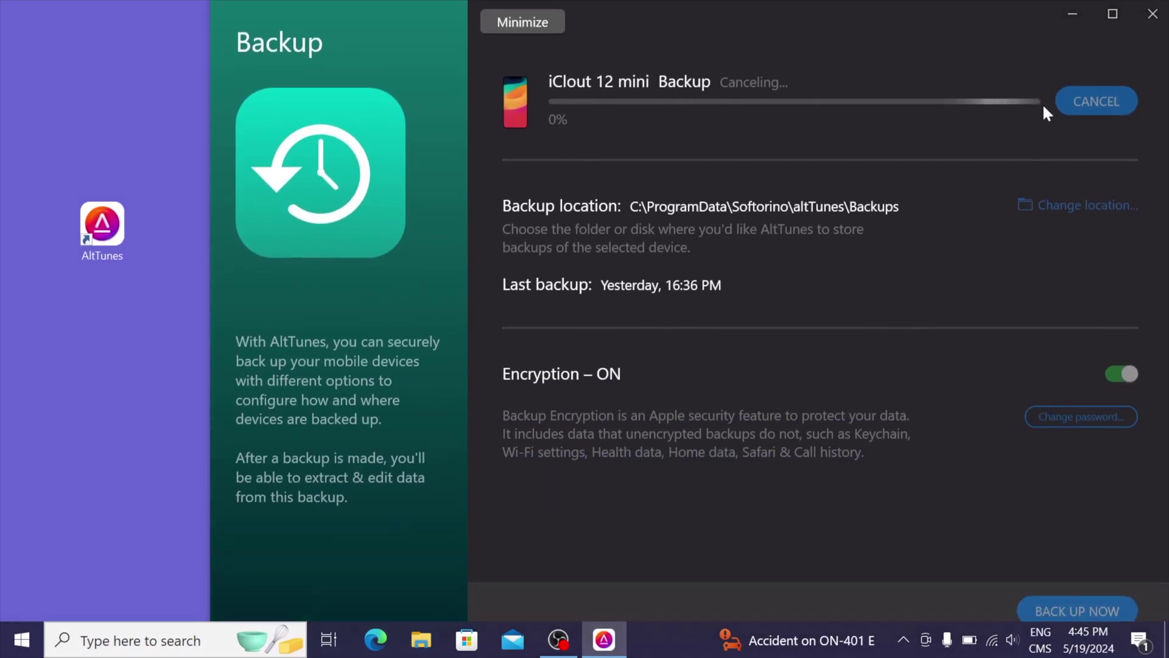
Open the Wallpapers album in the iPhone's photo library, browsing by album
click(515, 20)
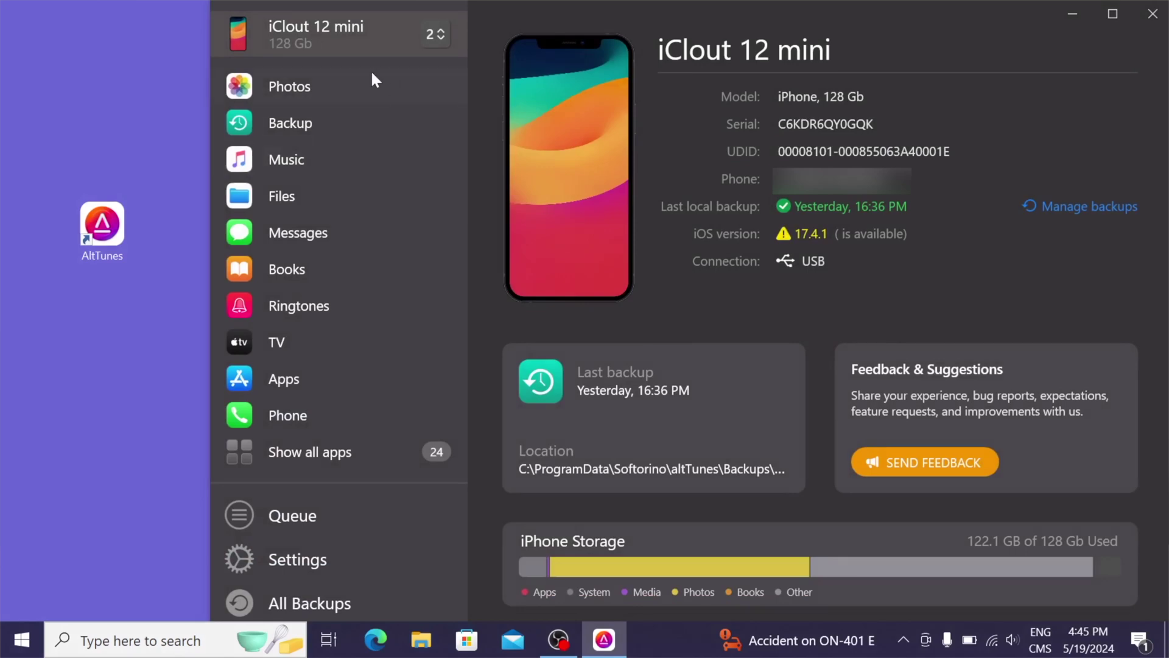
click(370, 81)
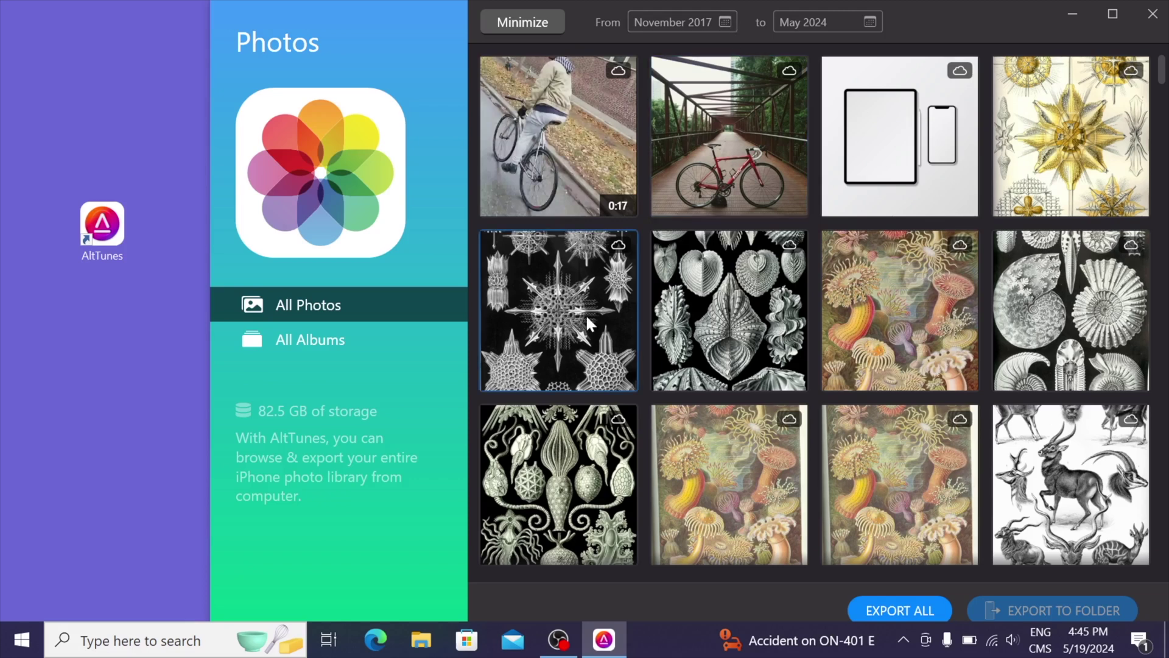
click(306, 346)
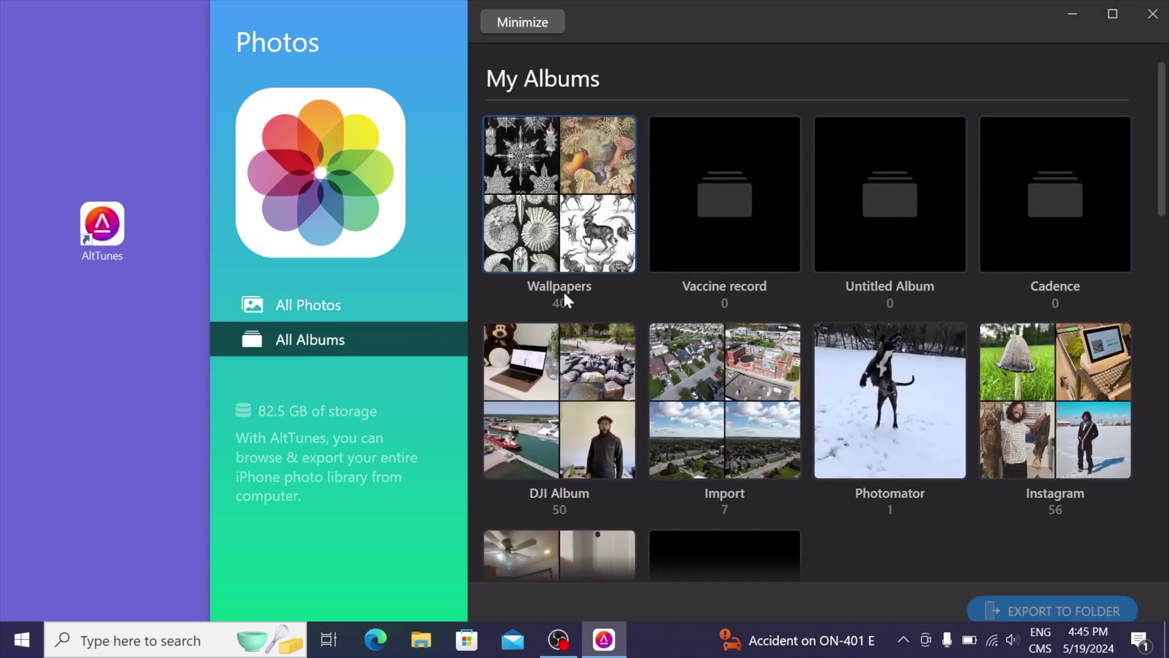
click(559, 193)
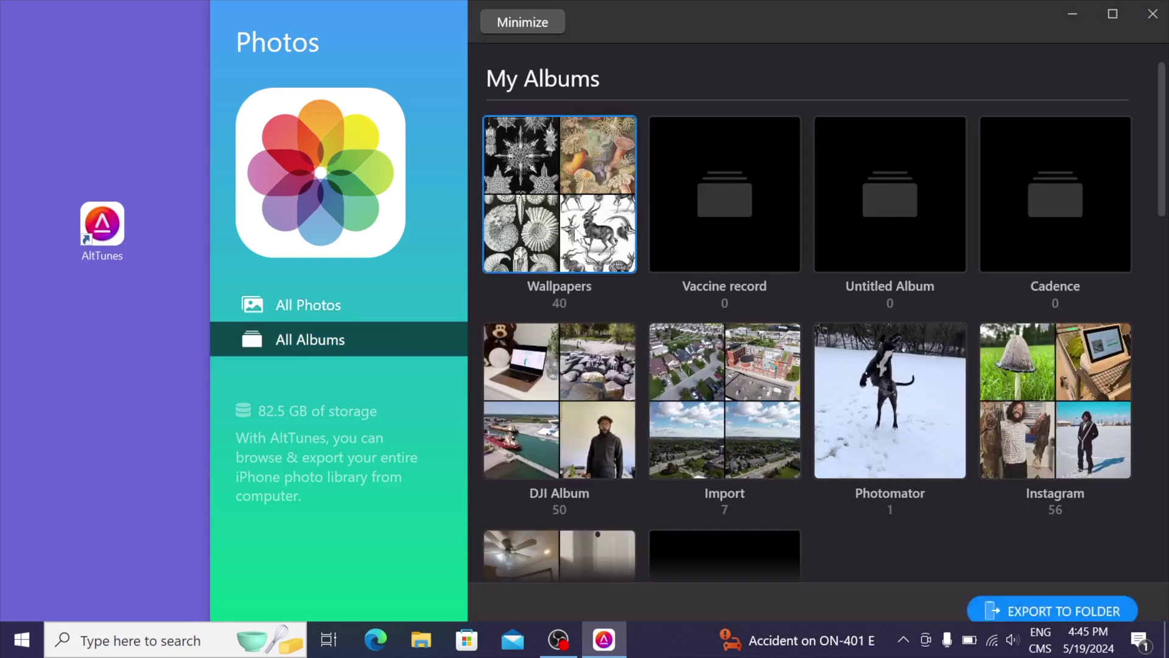
double_click(573, 224)
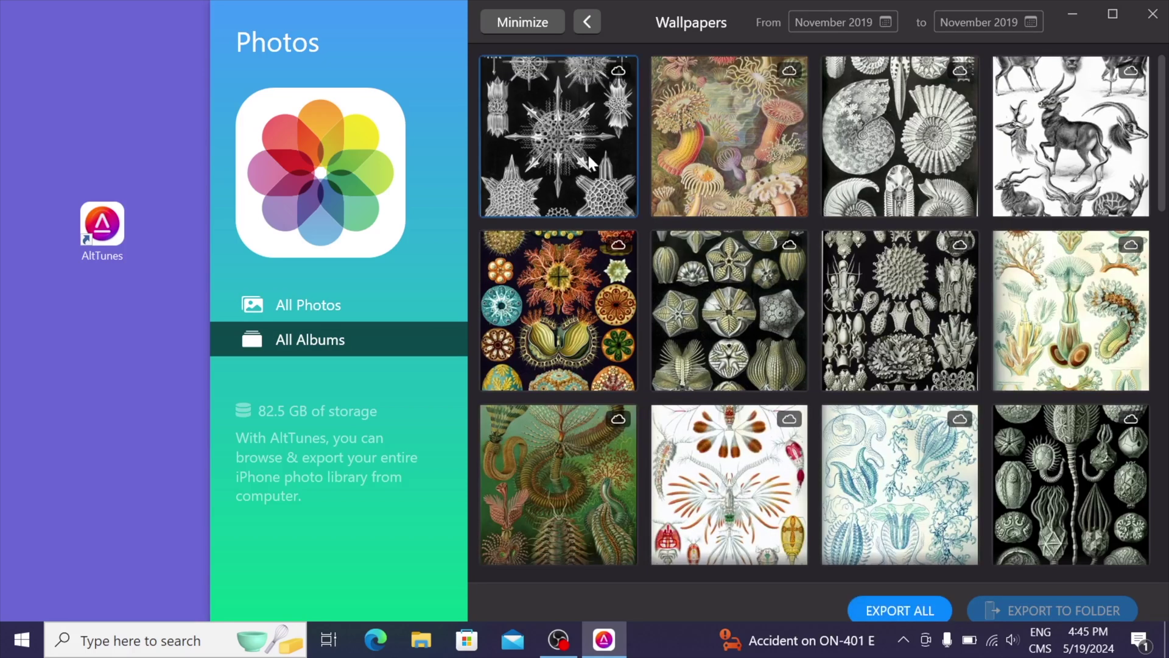
Export two Haeckel wallpapers to the desktop, check one, and return to the overview
click(718, 156)
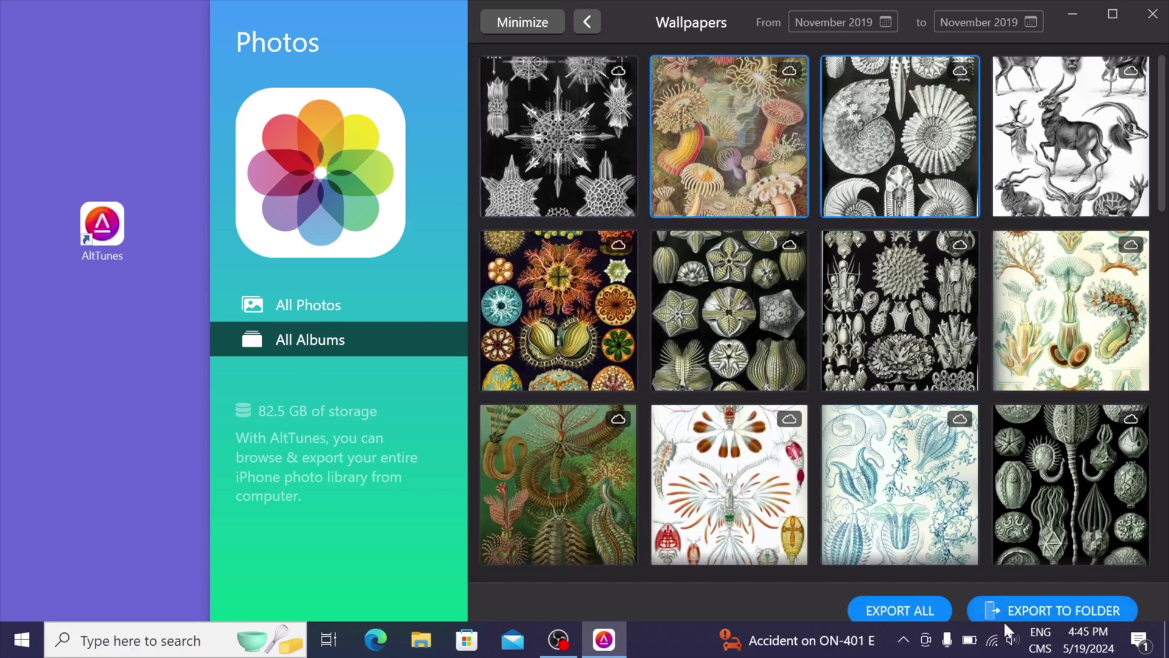
click(1025, 611)
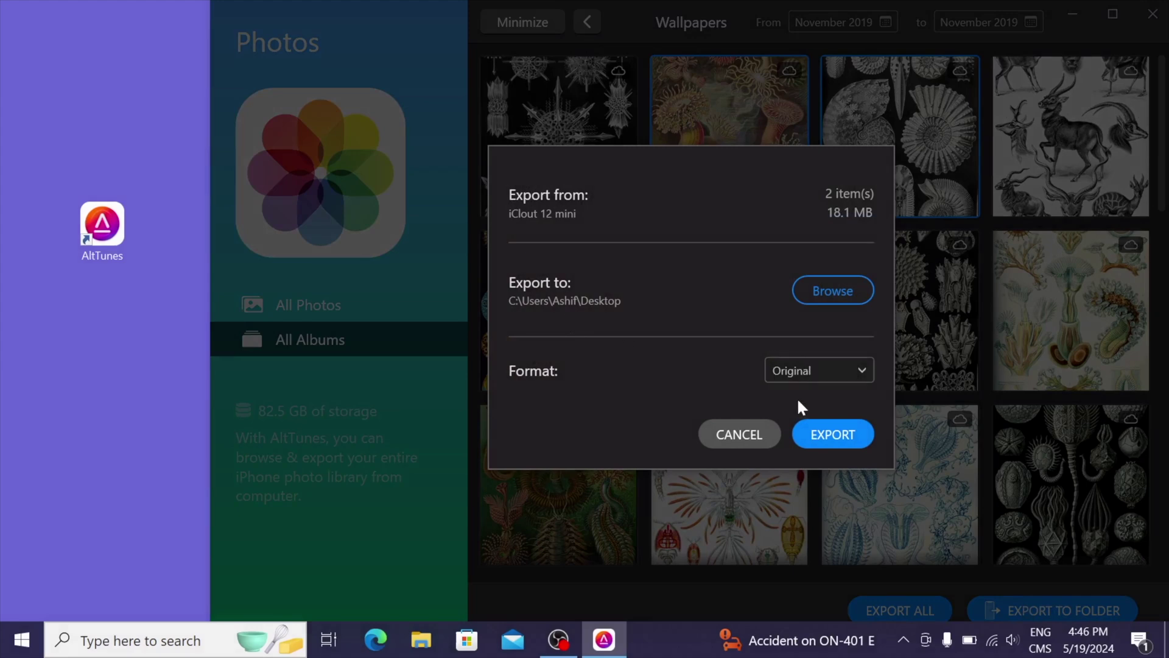
click(814, 437)
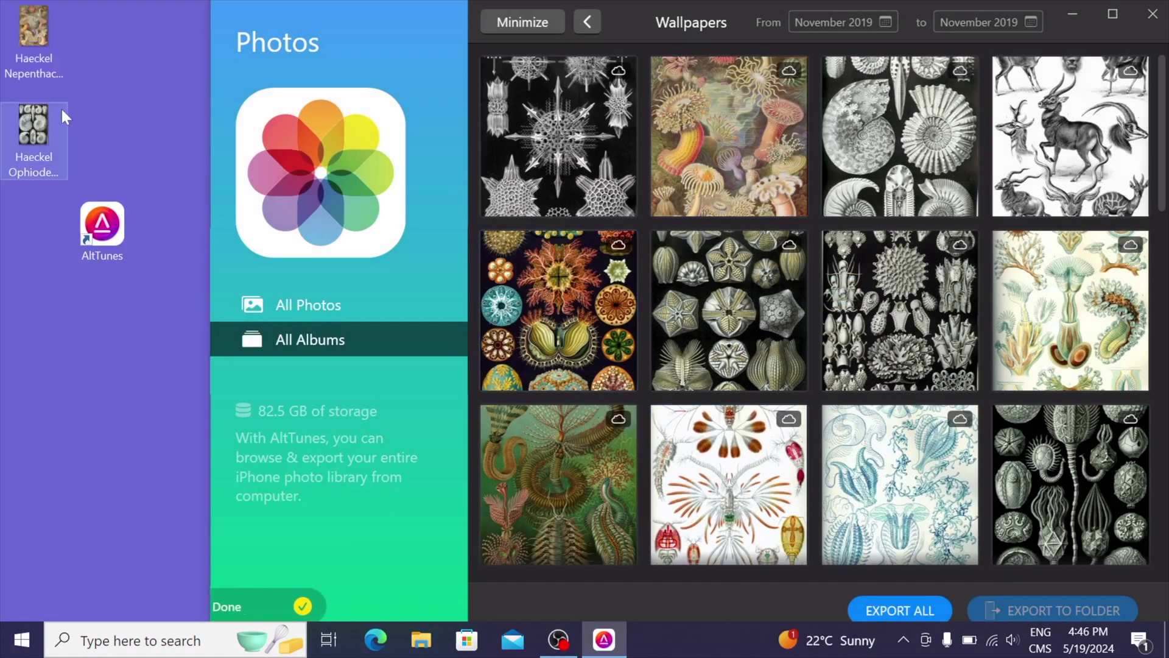
double_click(53, 118)
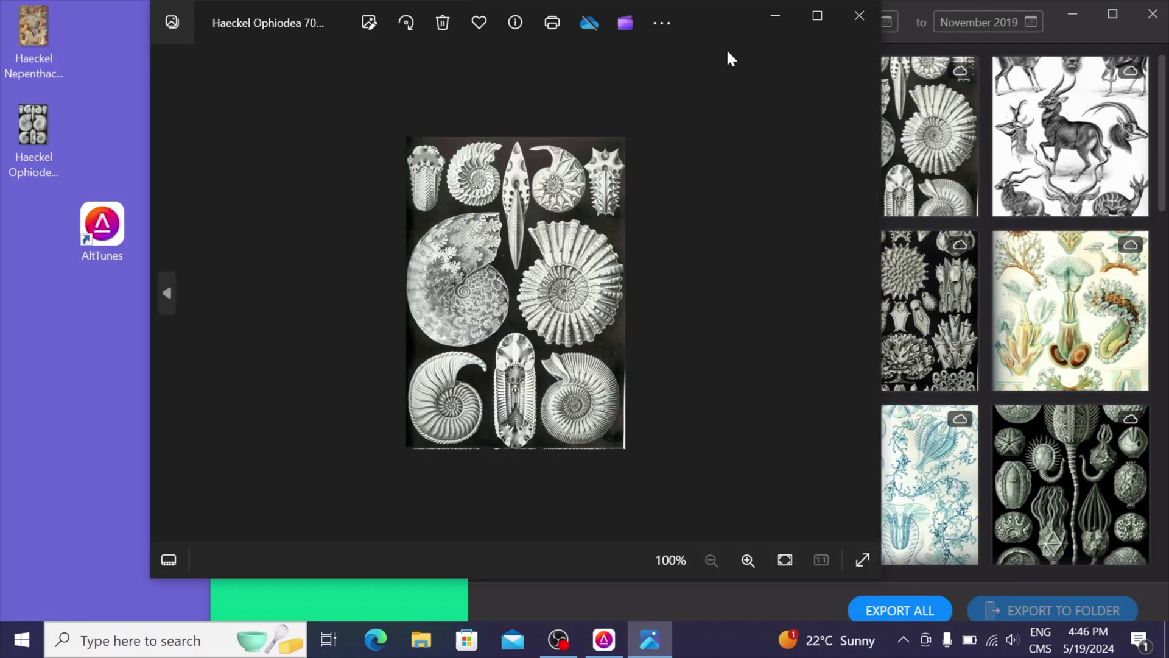
click(860, 15)
click(538, 21)
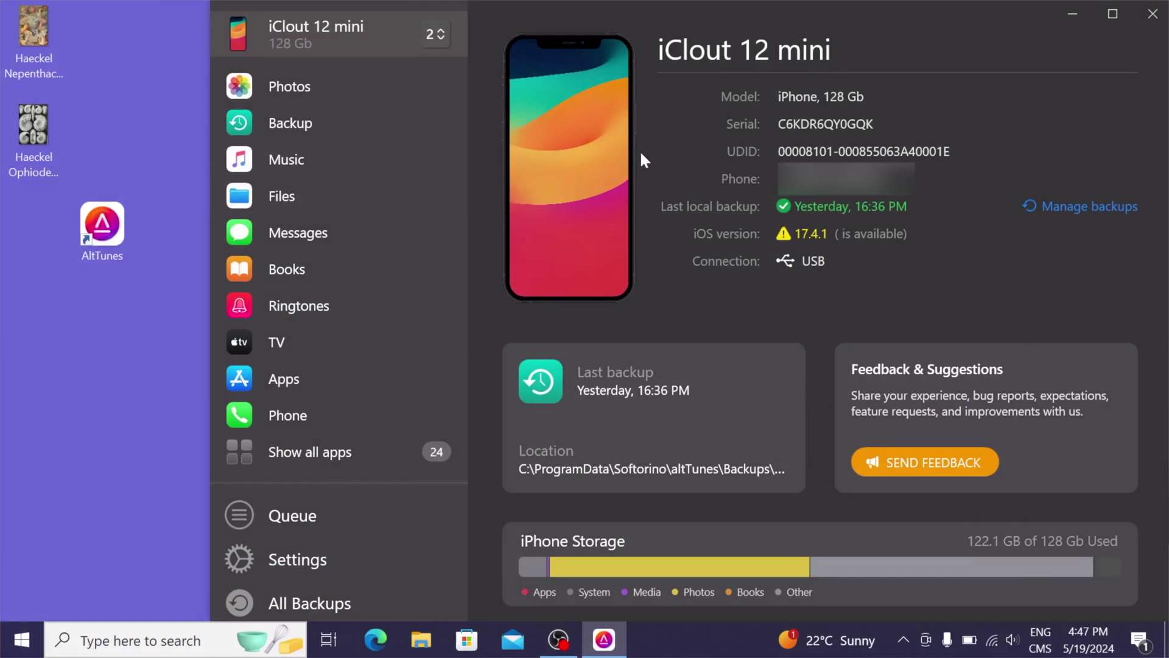
click(408, 639)
click(399, 392)
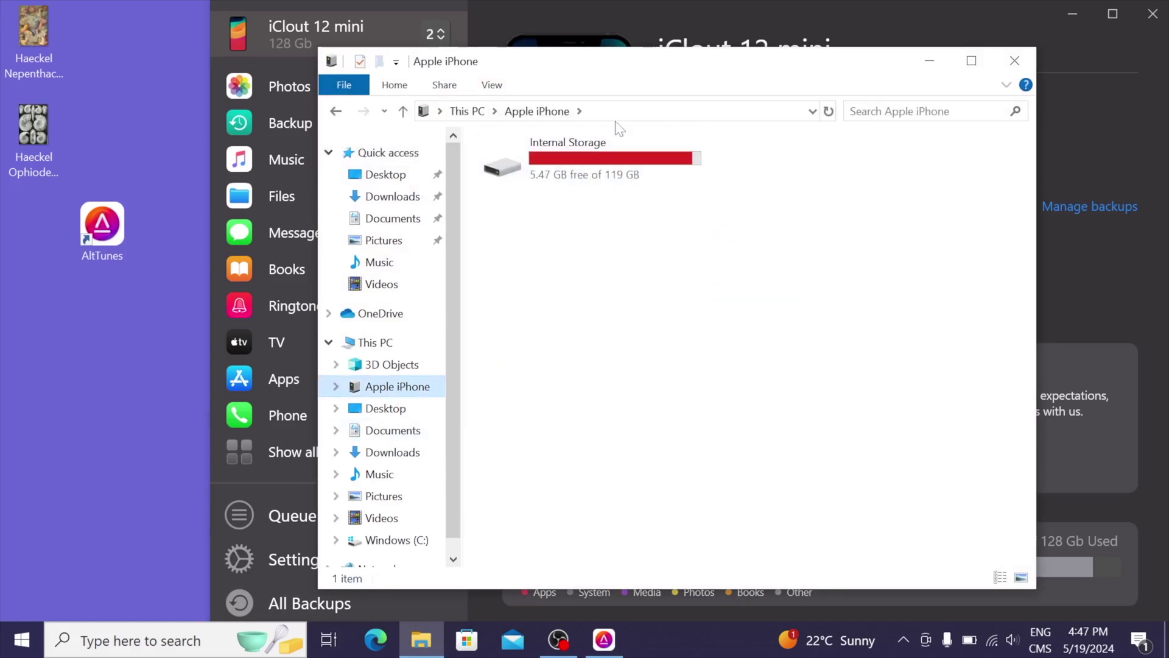
click(604, 147)
double_click(605, 146)
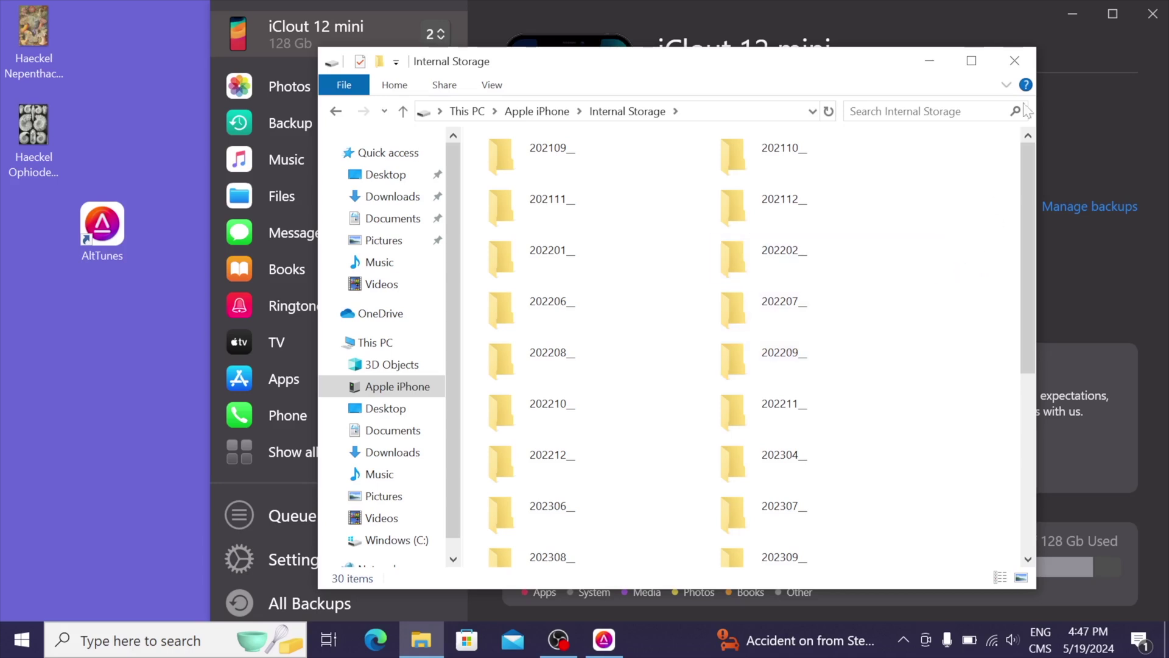
In Files, select 'iPhone to Mac via cable copy.pages' under Pages > Documents > Inbox
click(1014, 60)
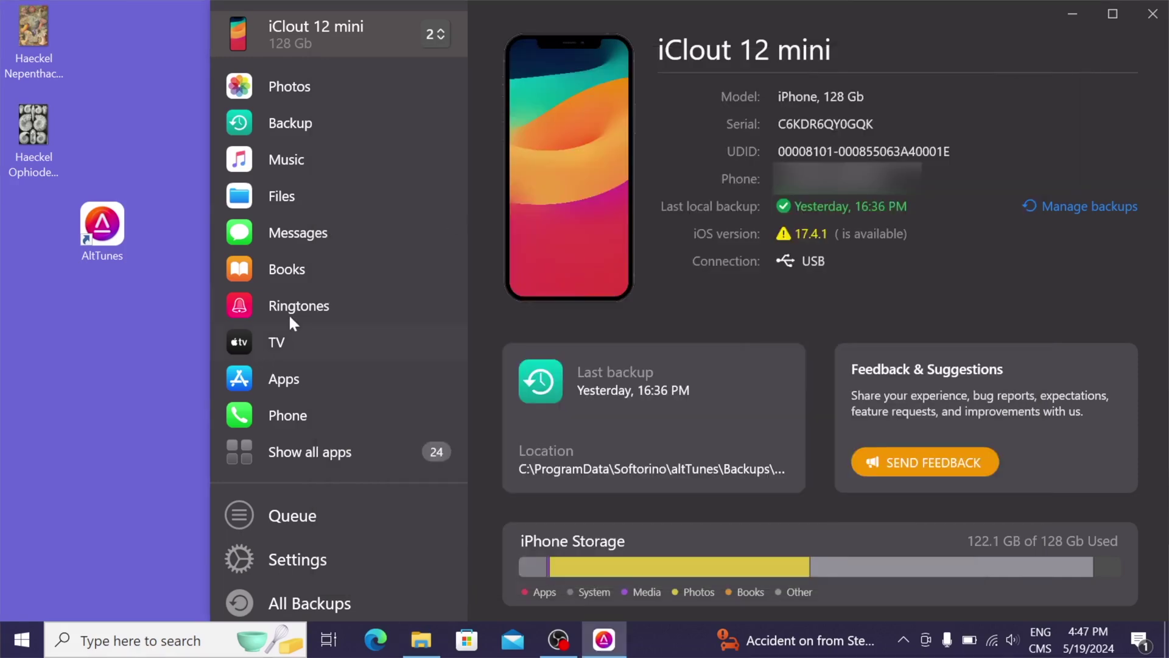
click(344, 212)
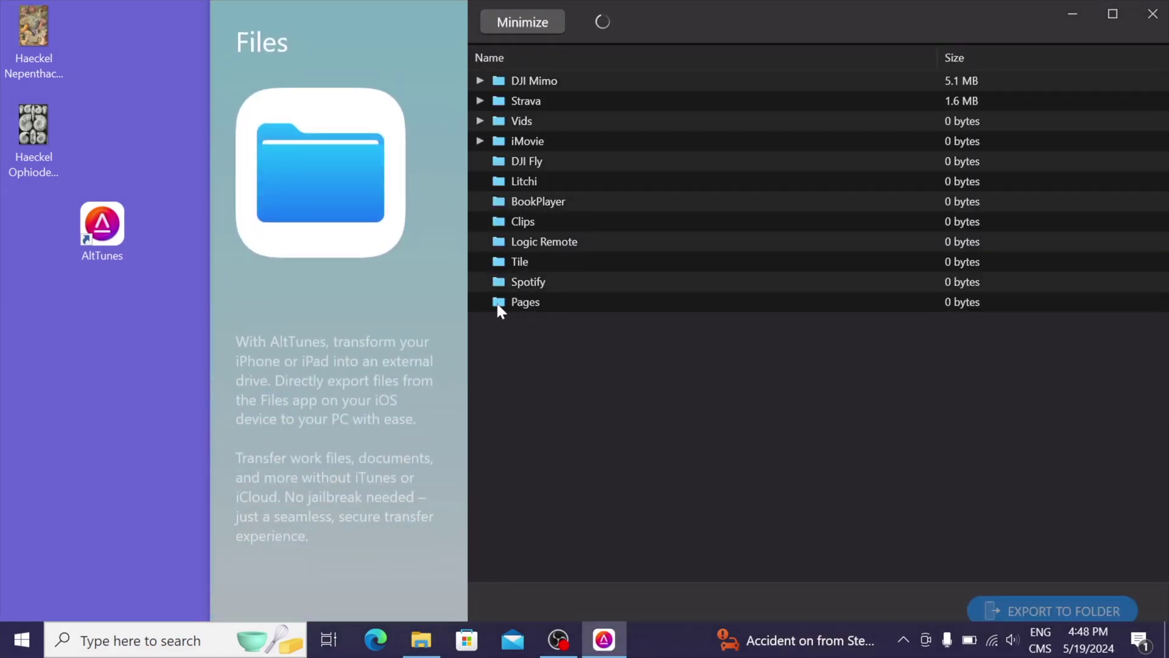
click(495, 302)
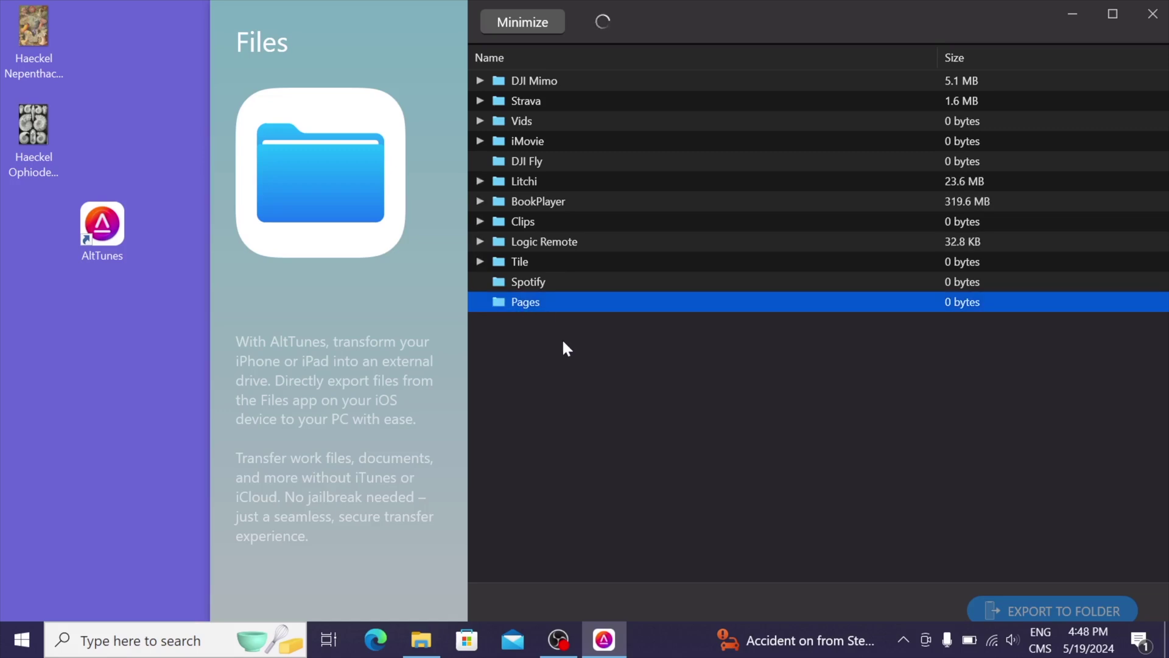
click(481, 301)
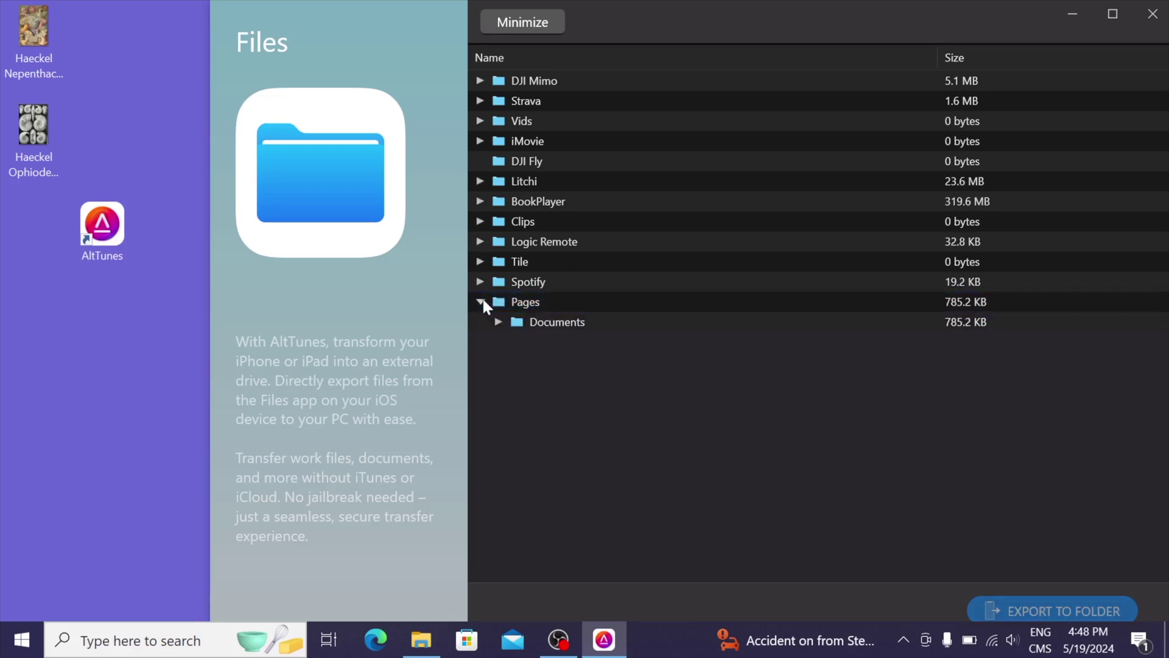
click(498, 322)
click(516, 341)
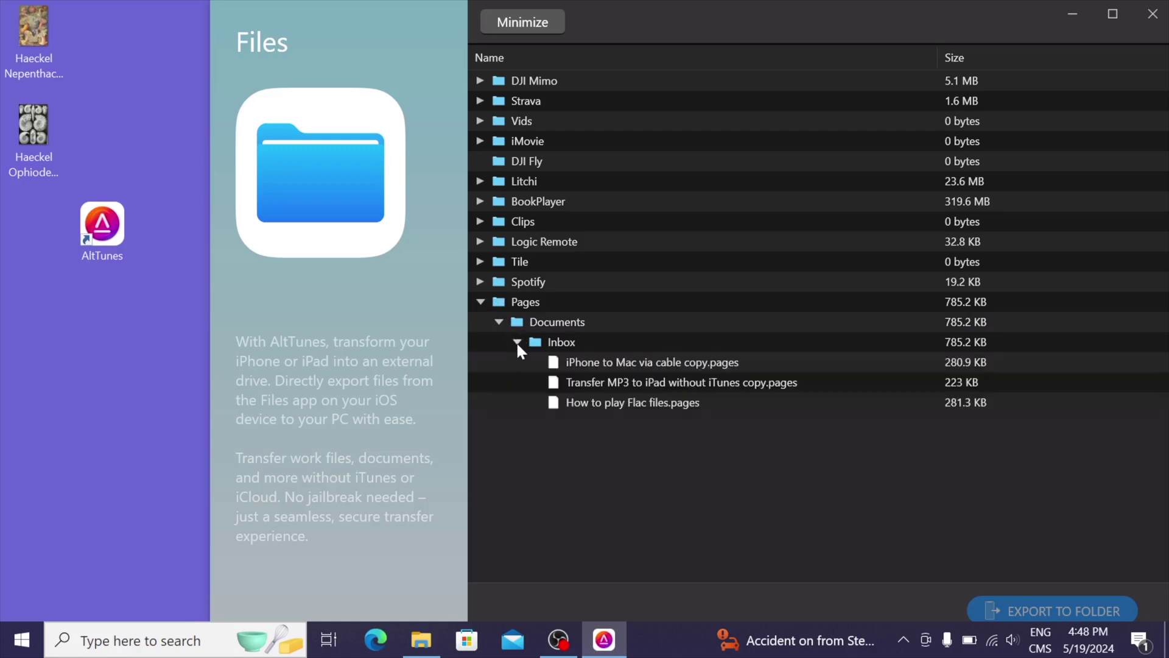
click(580, 363)
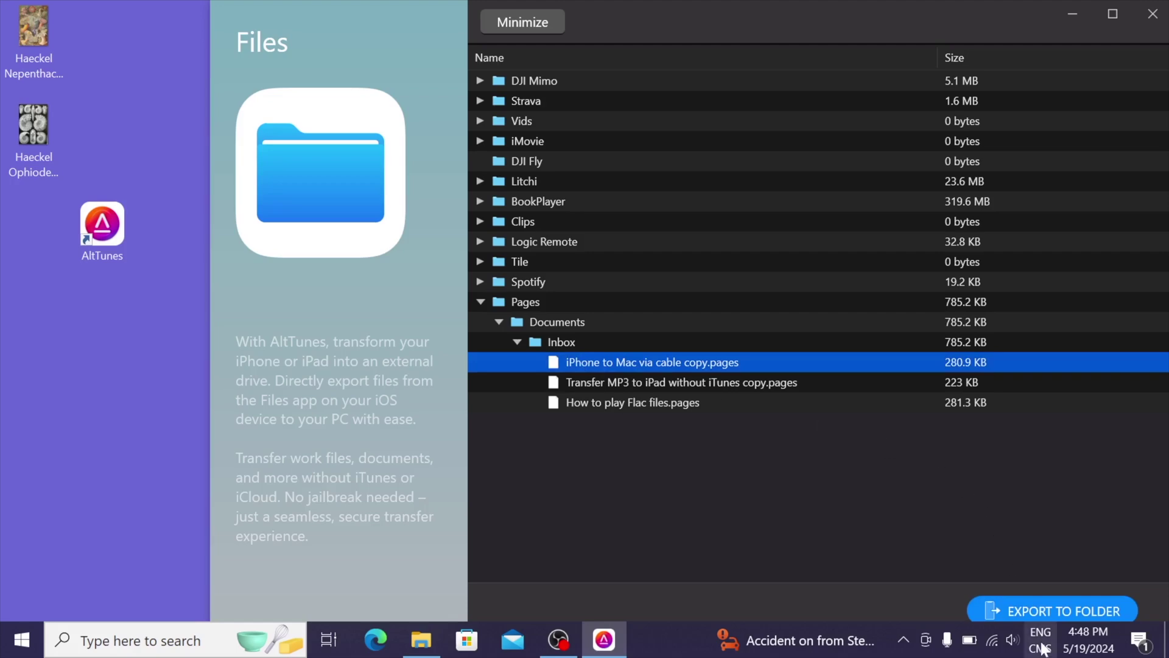
Export the Pages document to the desktop and return to the device overview
click(1076, 610)
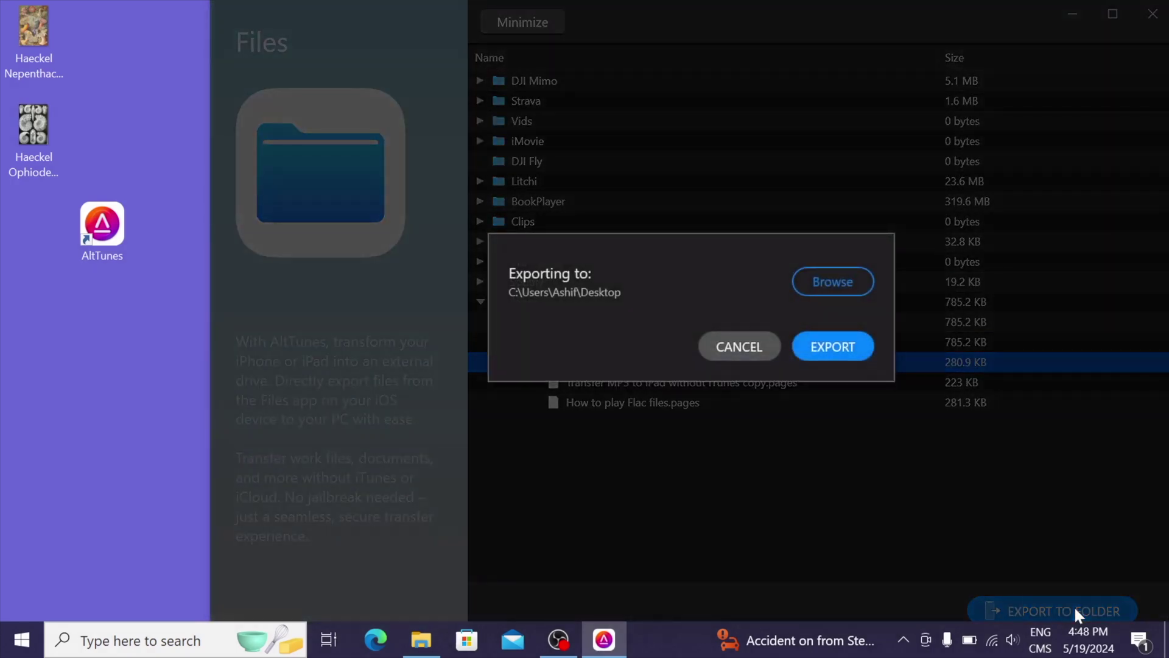
click(812, 340)
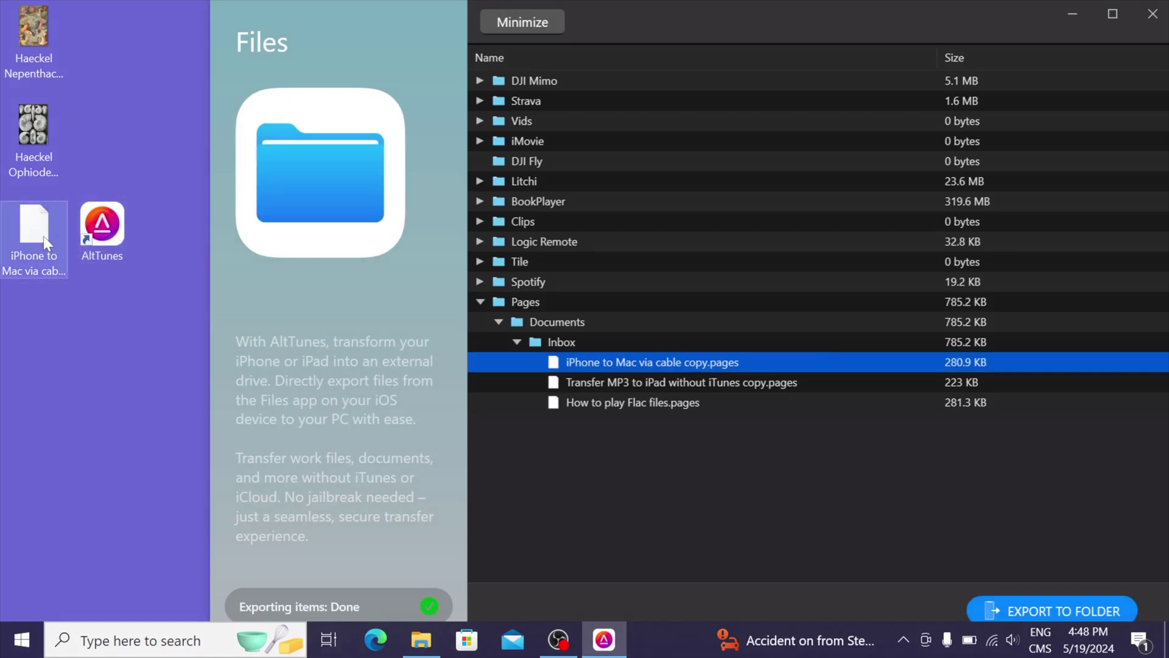
click(503, 23)
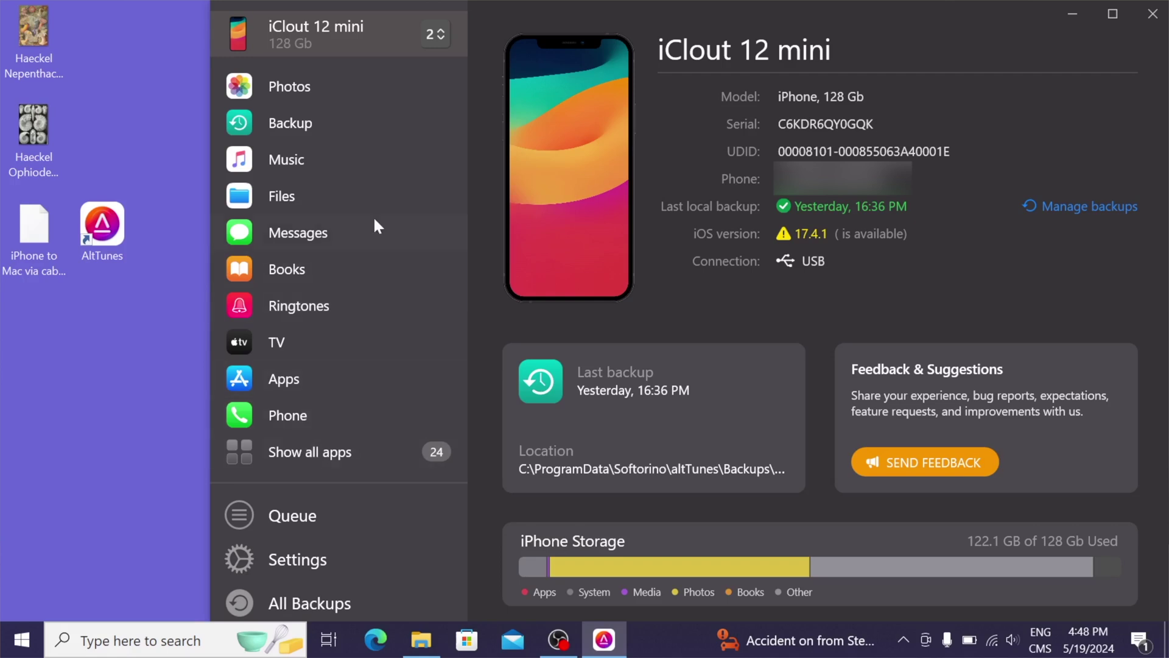
Load Contacts from the most recent backup, unlocking it with the backup password
click(345, 462)
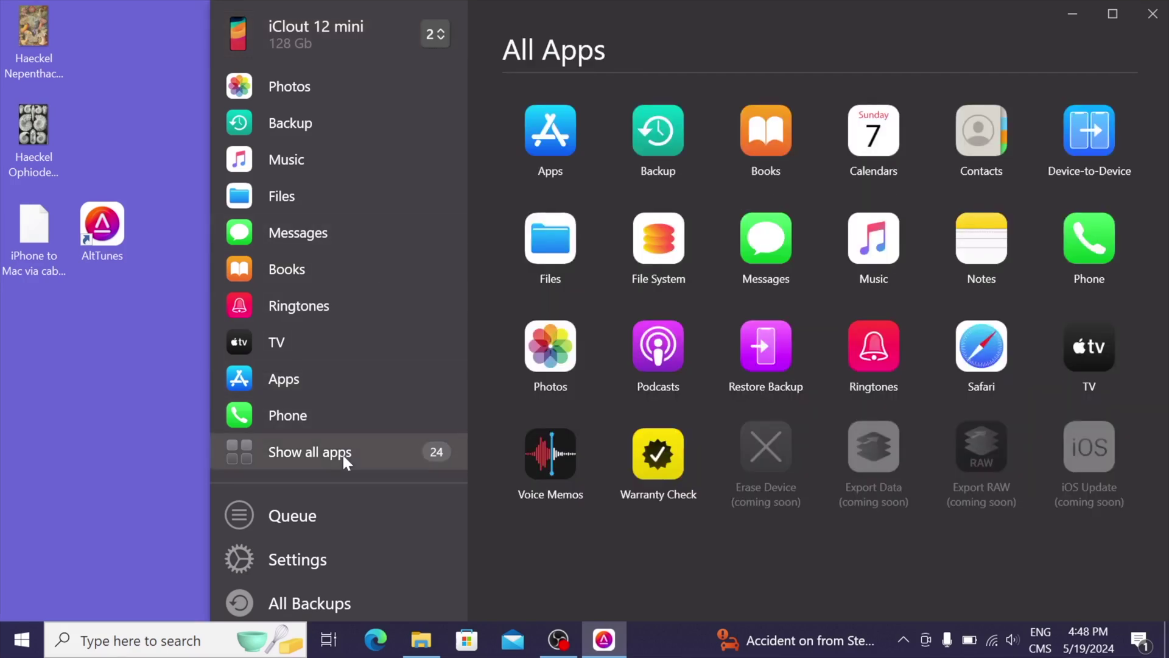
click(968, 160)
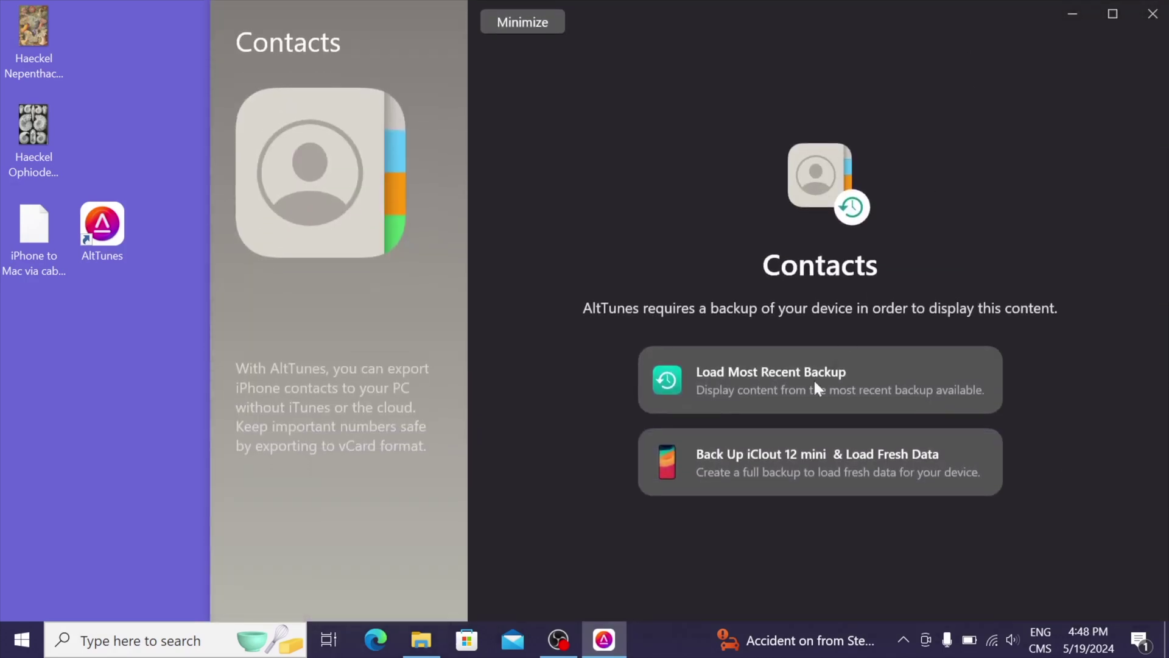
click(796, 410)
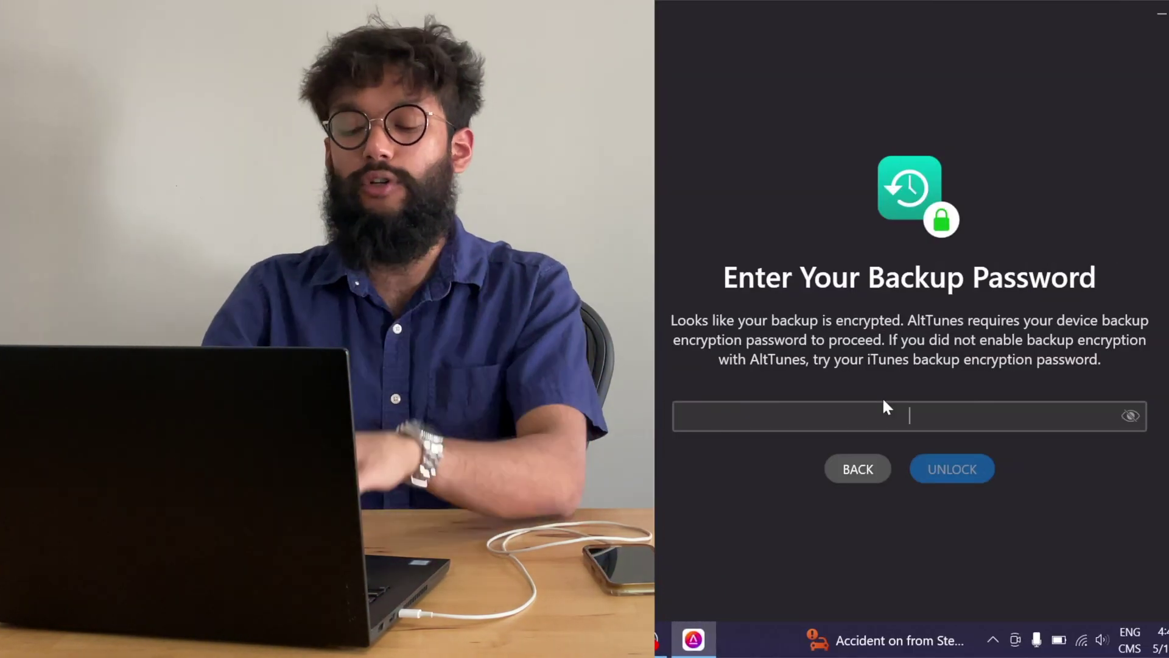
text(1234)
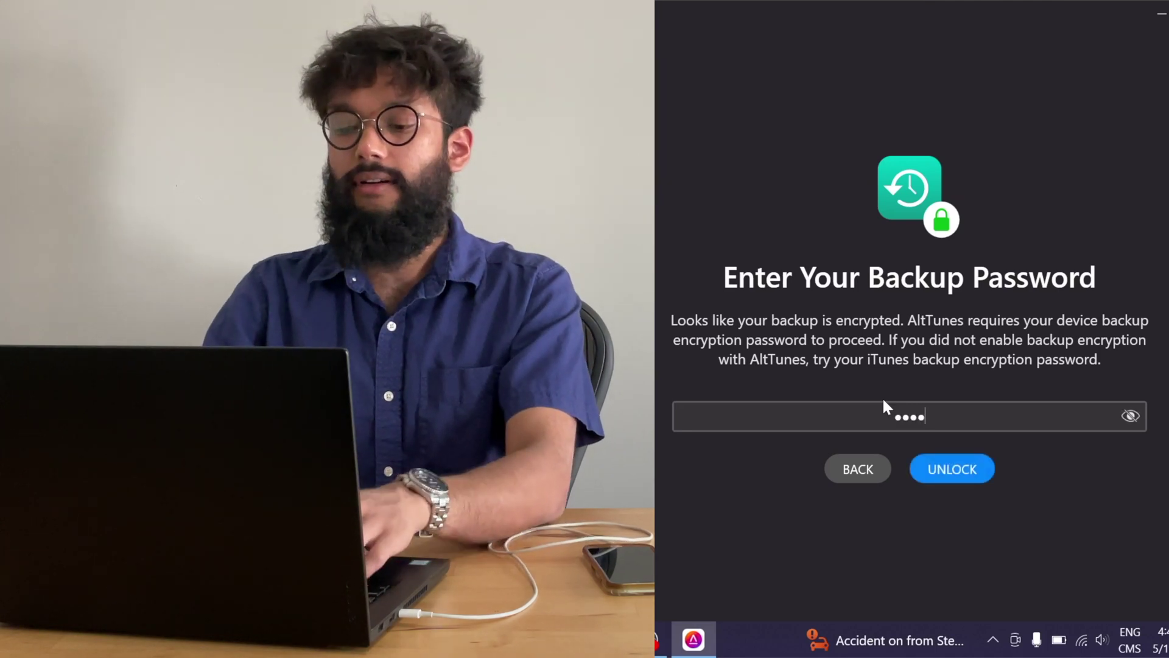
key(Return)
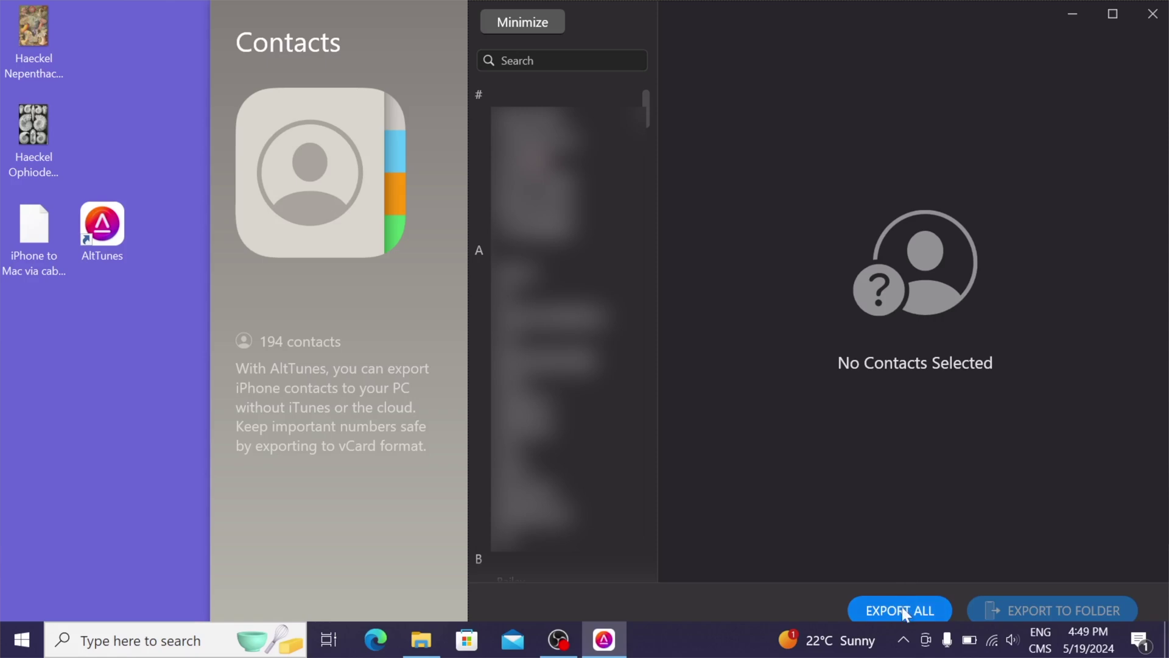
Export all contacts as VCF files into a new desktop Contacts folder, then open it
click(906, 611)
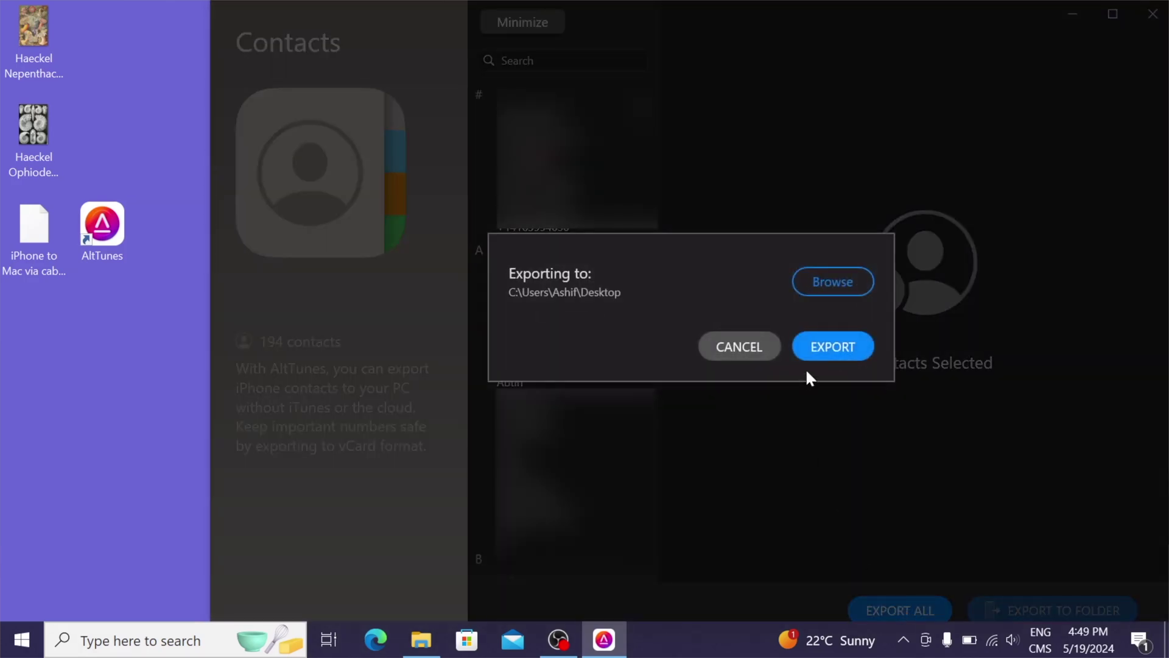
right_click(36, 342)
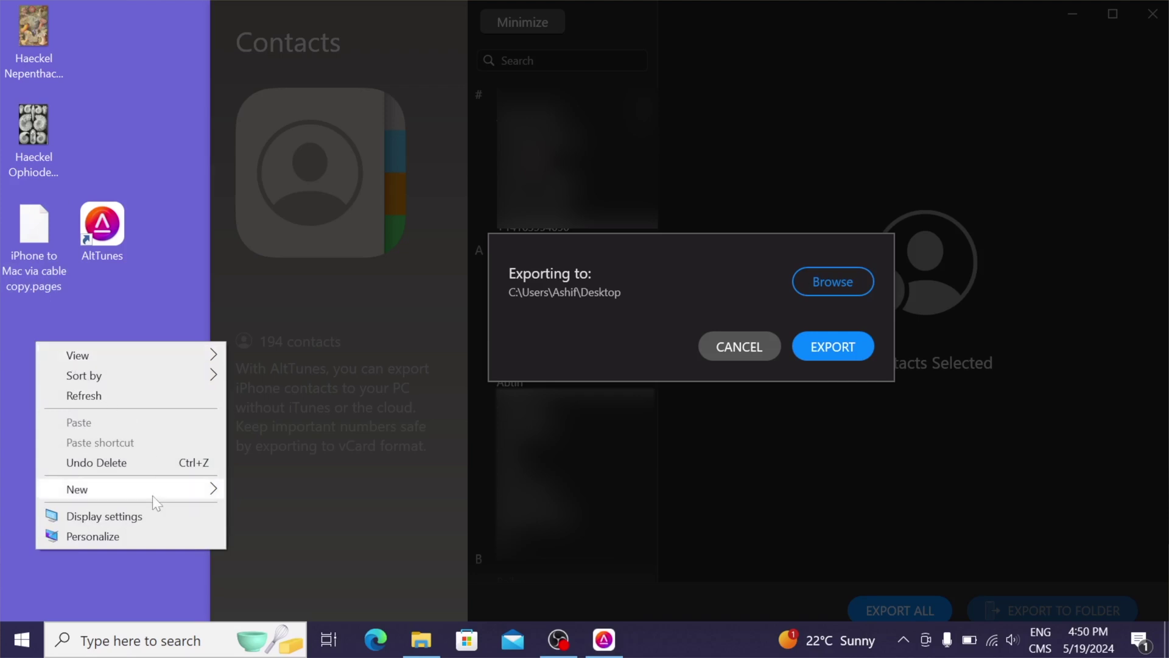
mouse_move(152, 495)
click(238, 495)
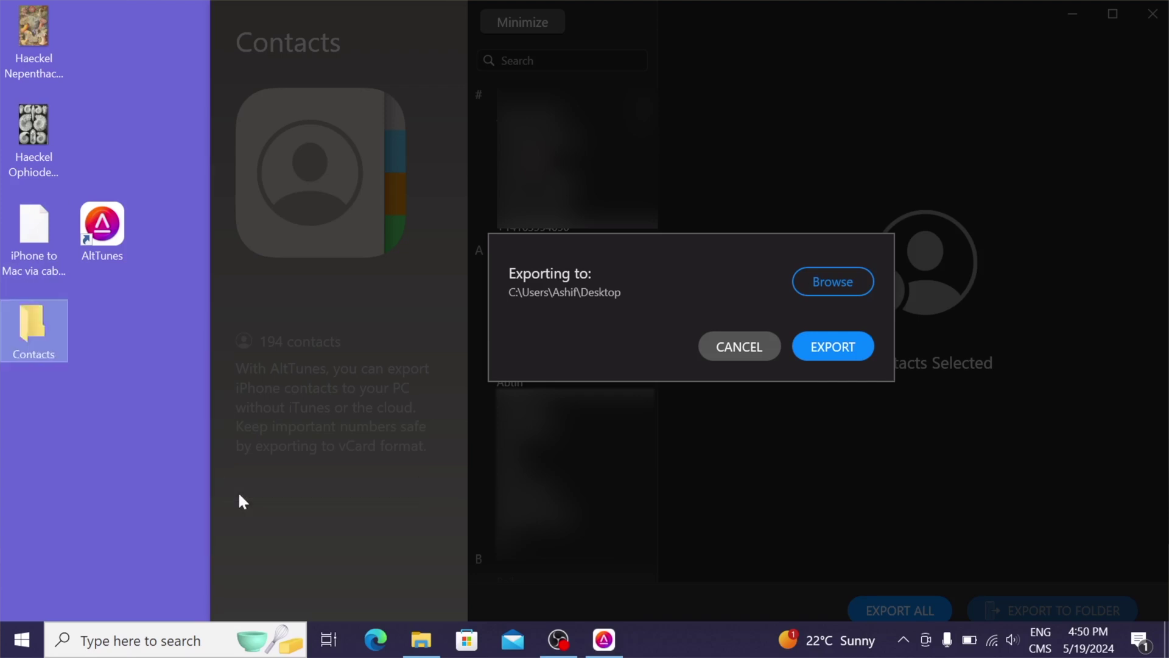
click(868, 279)
click(631, 409)
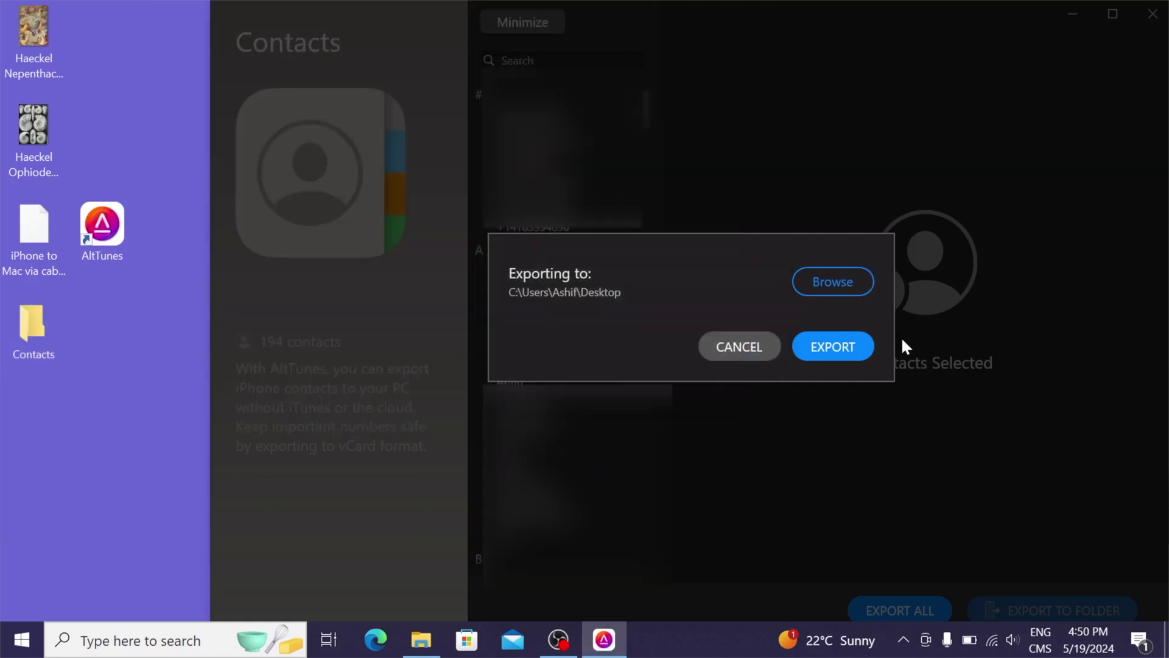
click(856, 339)
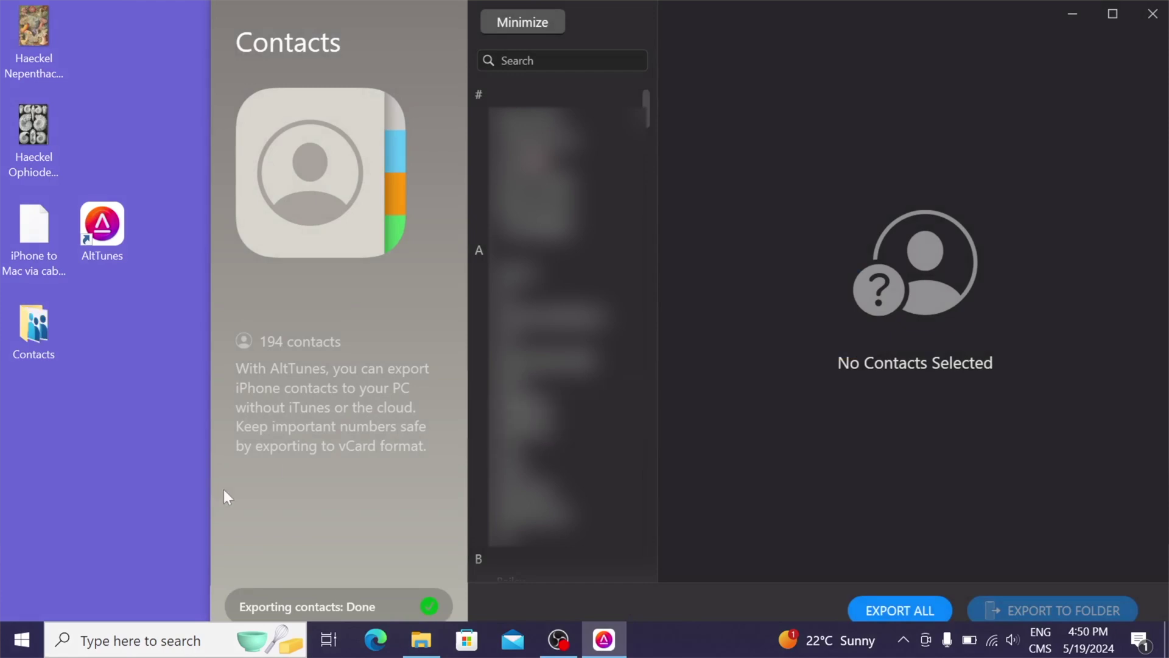
double_click(28, 338)
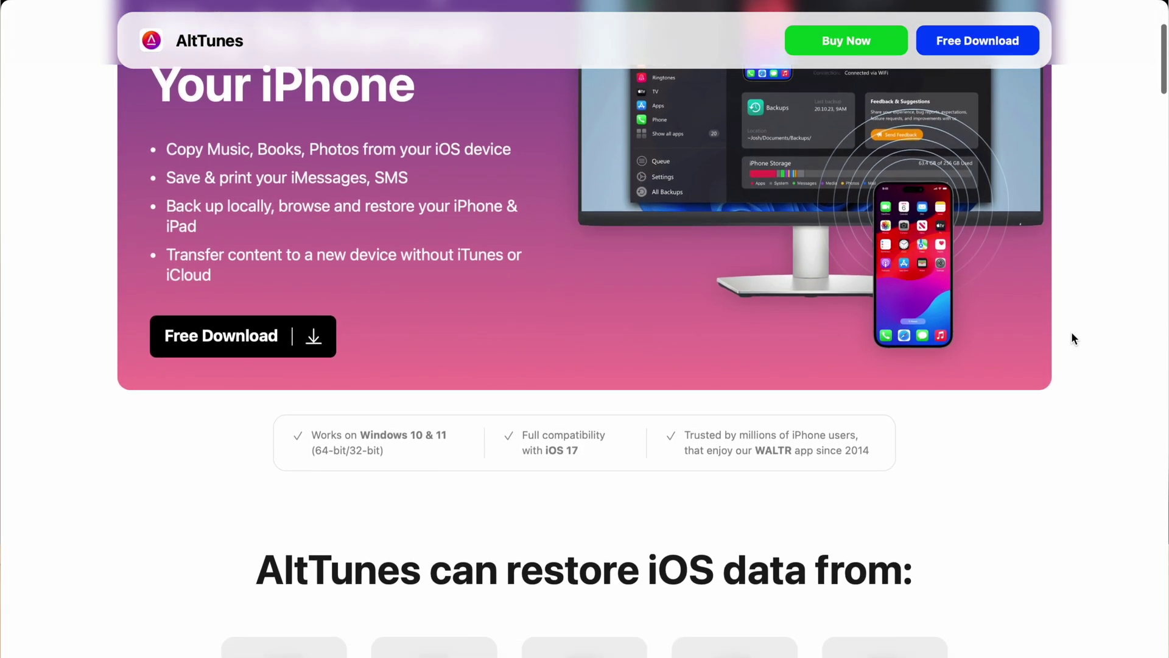
Scroll down the AltTunes product page to its list of restorable iOS data
scroll(1073, 338, down, 4)
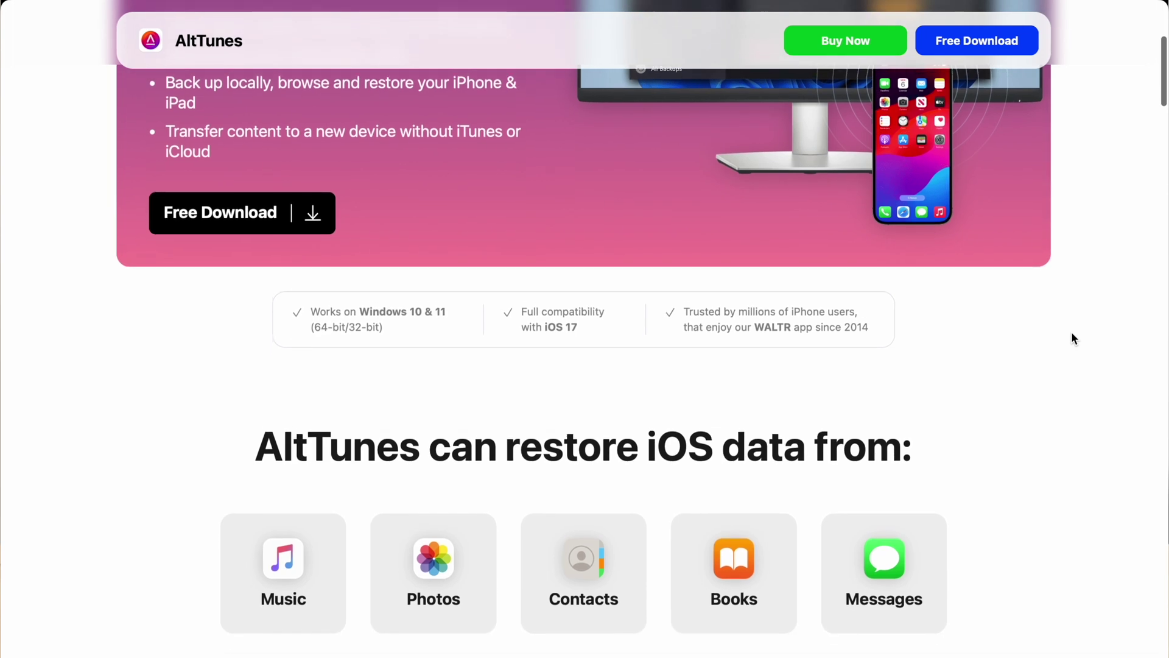
scroll(1072, 337, down, 4)
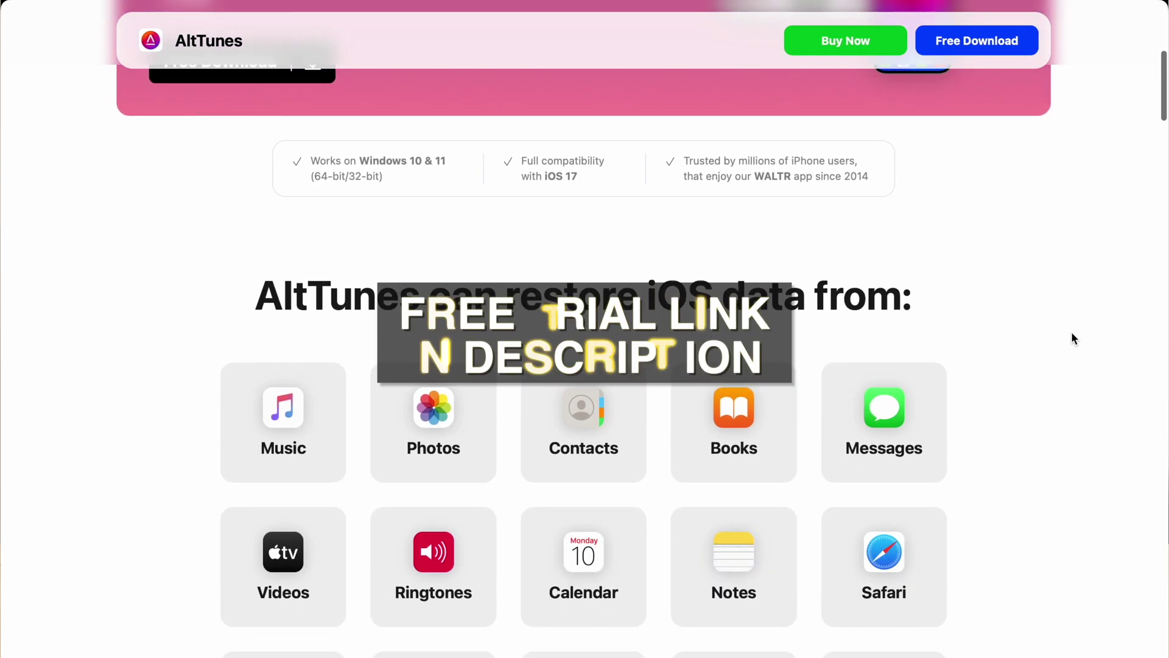
scroll(1073, 339, down, 3)
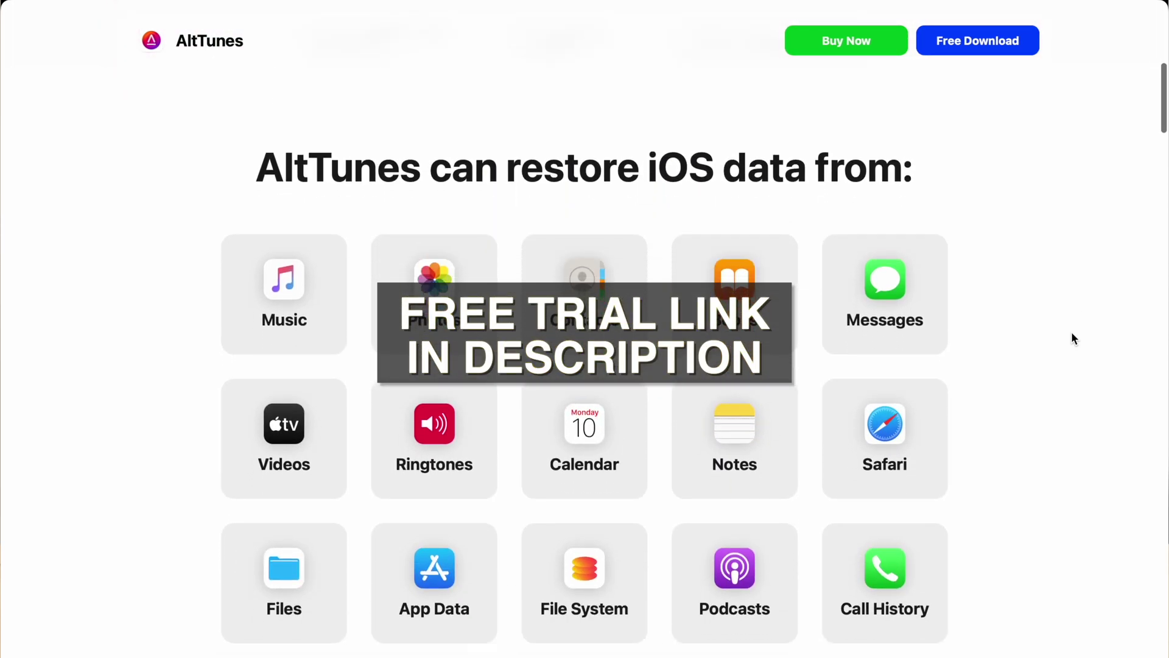